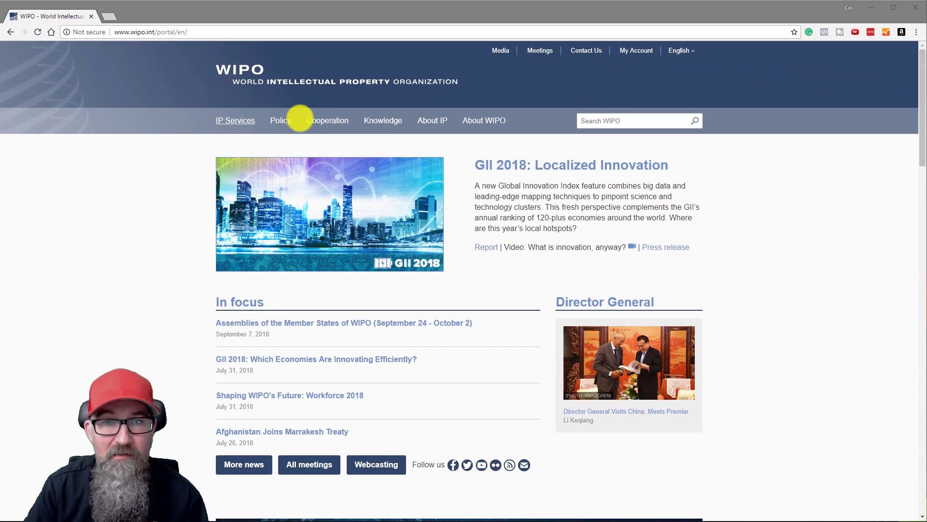
- Open the Global Brand Database search page from WIPO's IP databases
mouse_move(383, 116)
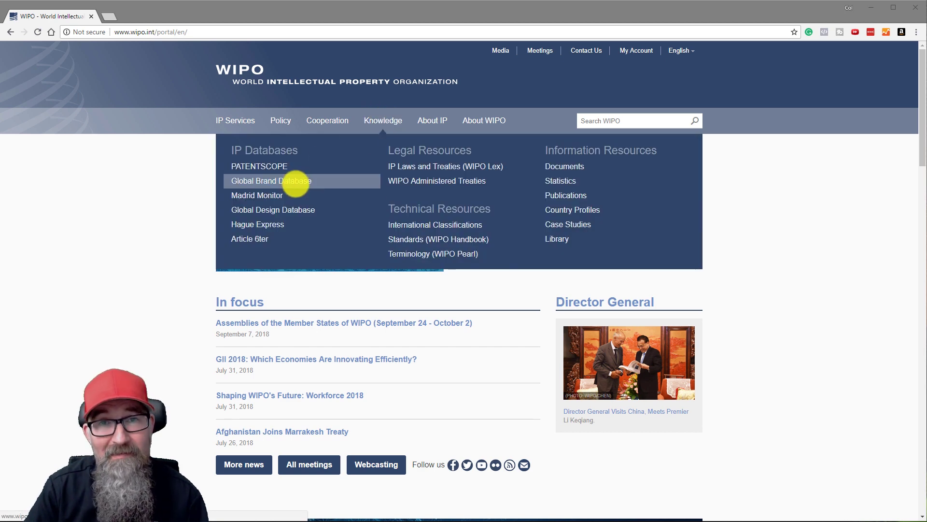
click(296, 182)
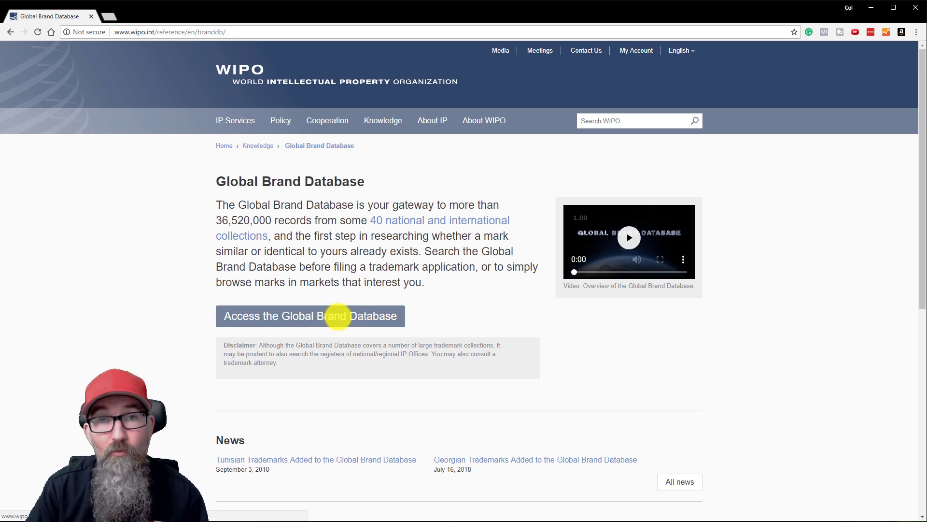
click(338, 317)
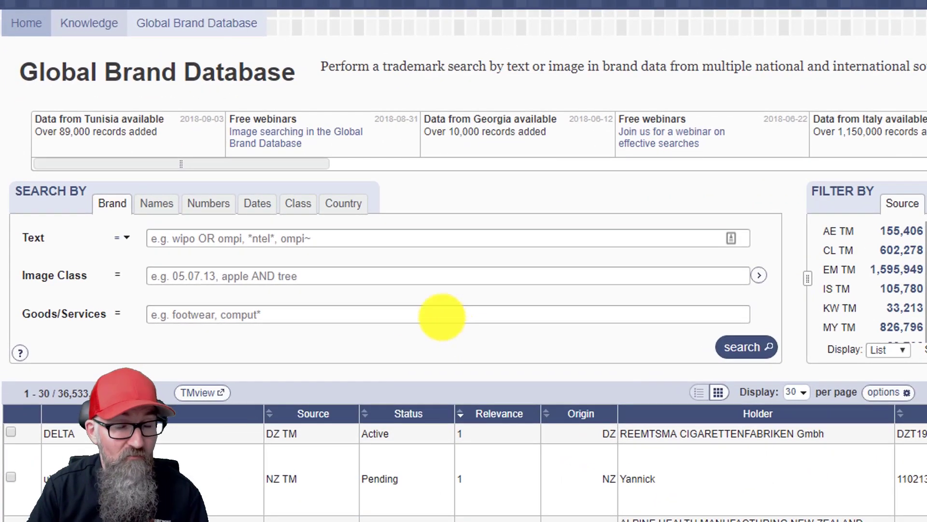
- Search for brands with the text "red squirrel" and the goods/services term "design"
click(267, 239)
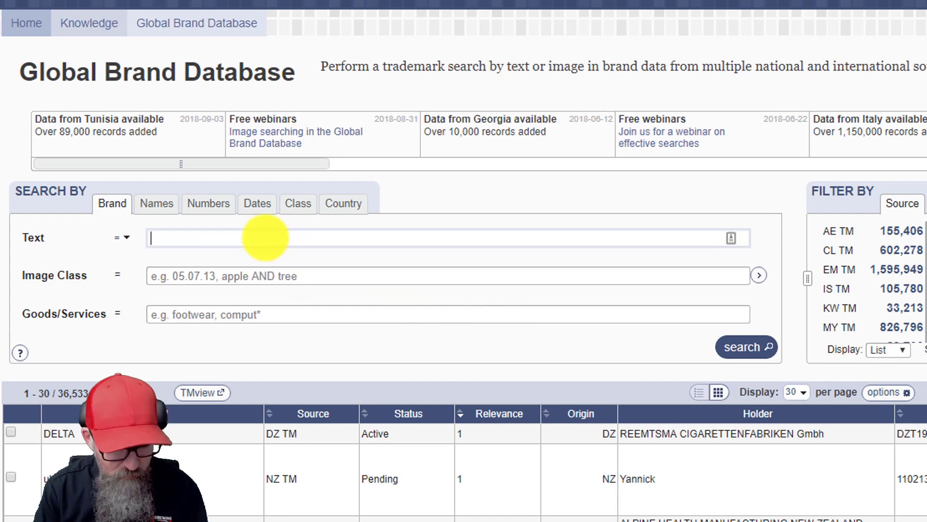
text(red )
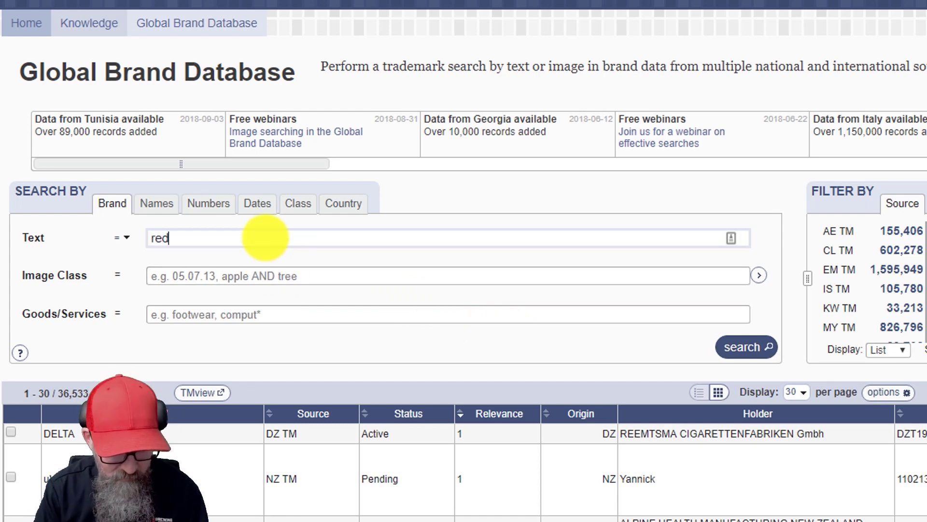
text(squirrel)
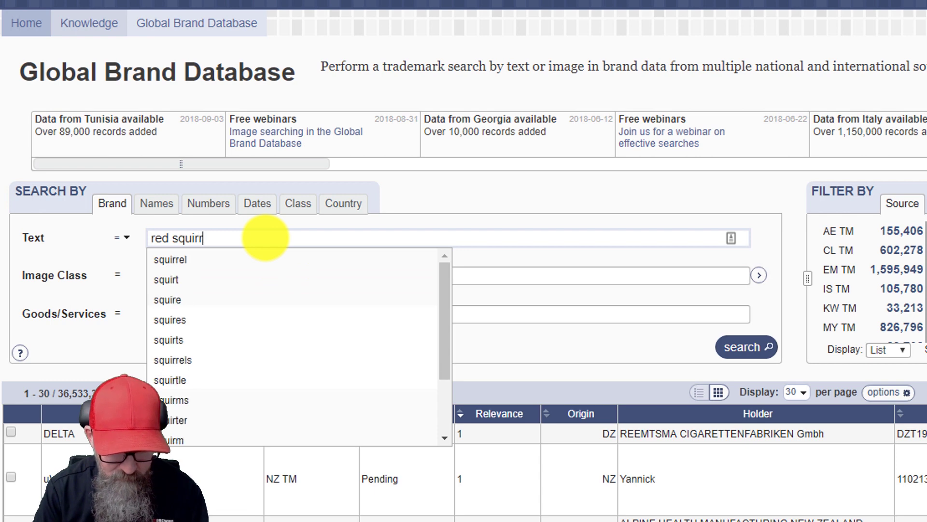
click(546, 192)
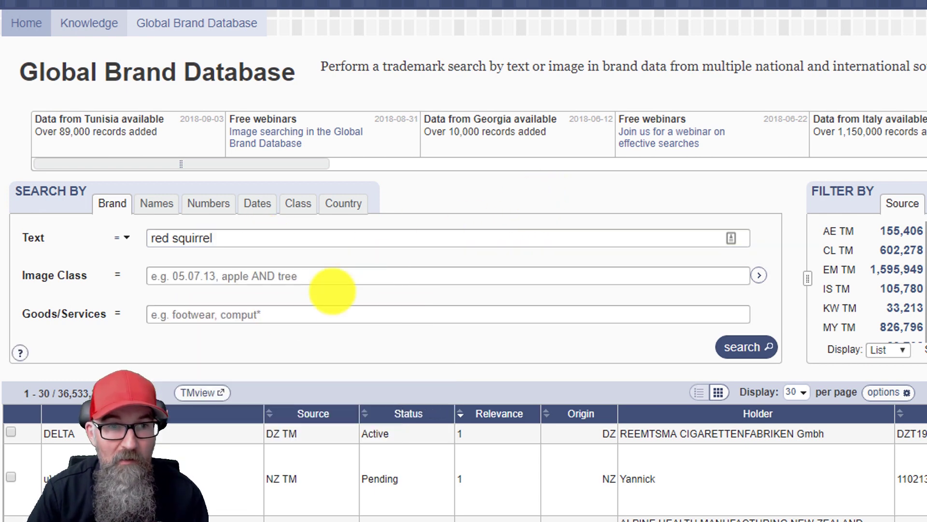
click(280, 314)
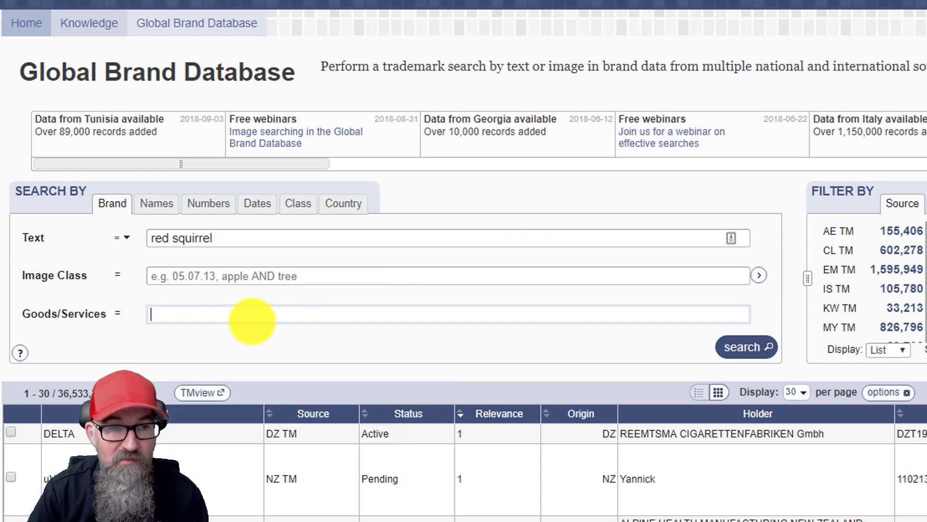
text(design)
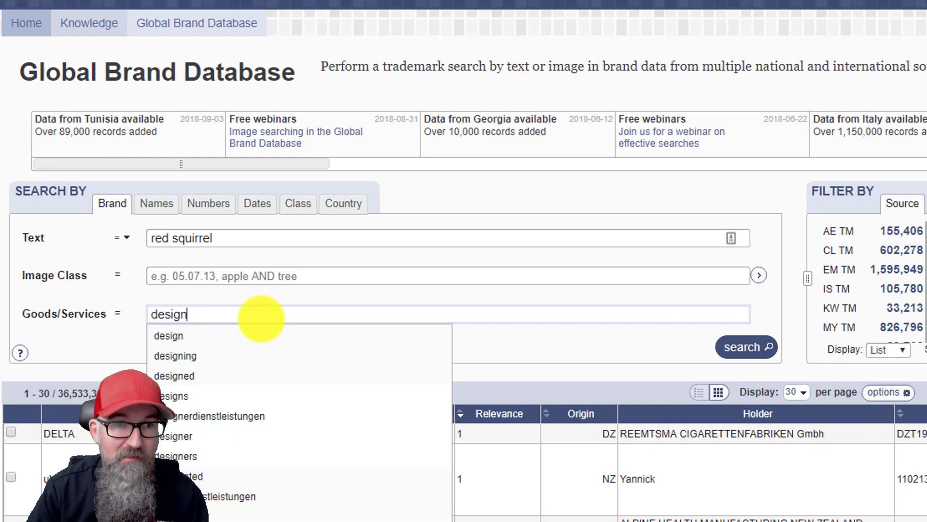
click(691, 345)
click(746, 346)
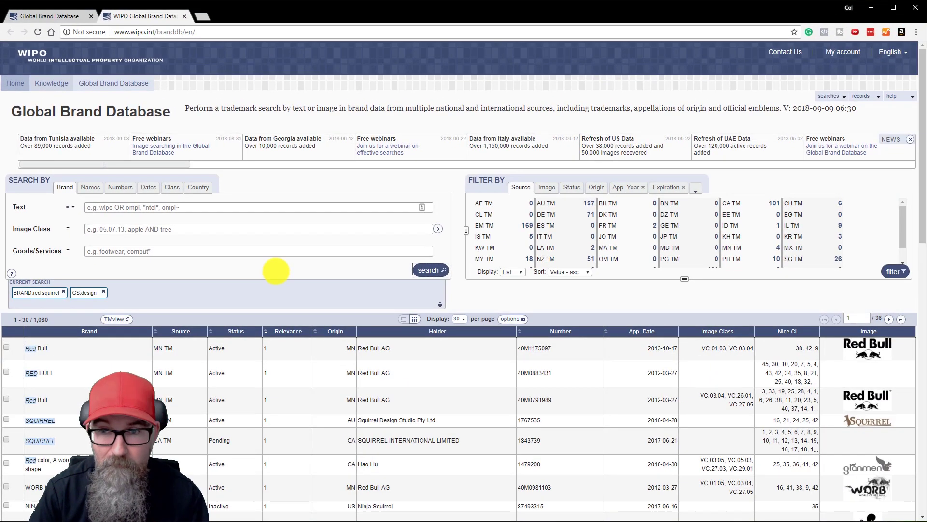
- Examine the brand names, holders and logos in the red squirrel design results for similar marks
scroll(281, 272, down, 3)
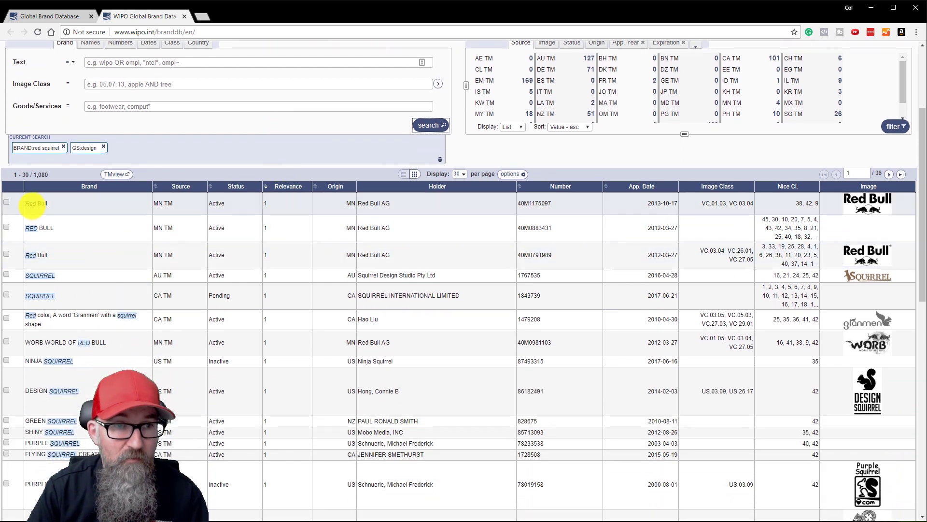
scroll(103, 284, down, 1)
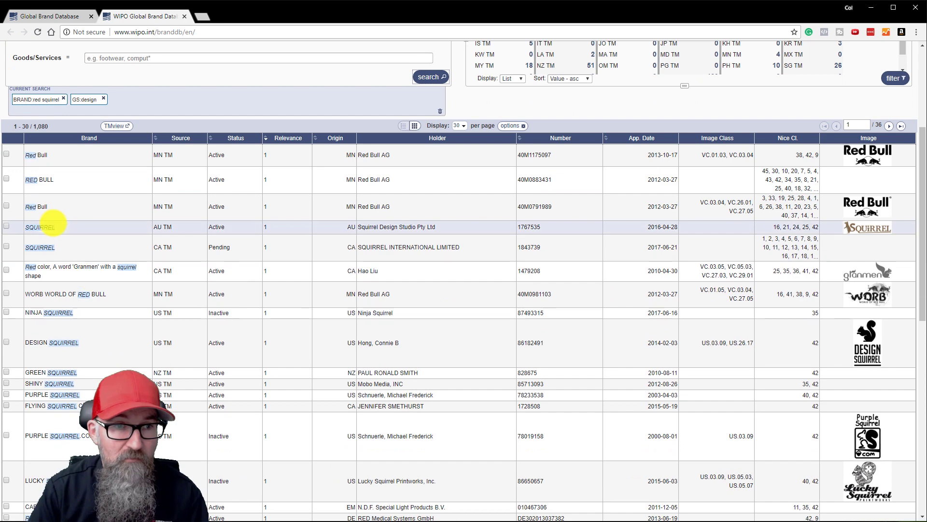
scroll(72, 241, down, 1)
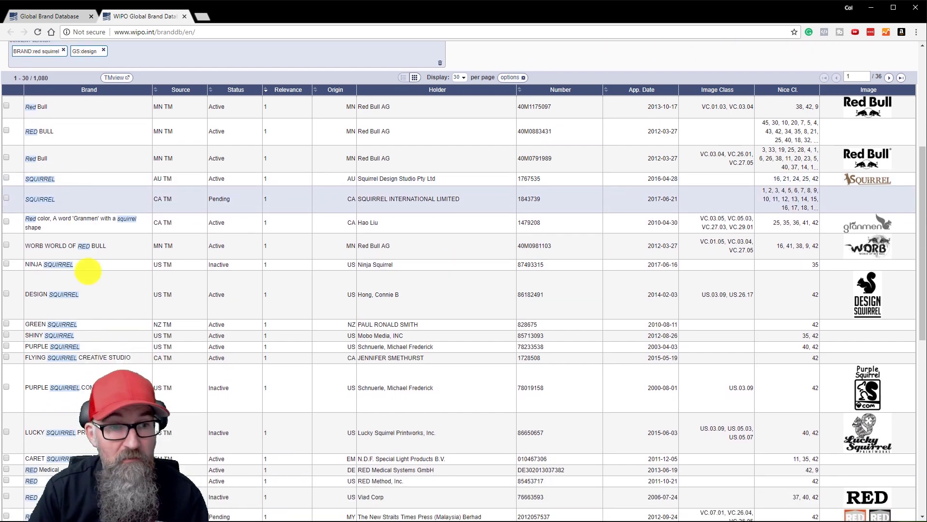
scroll(106, 326, down, 1)
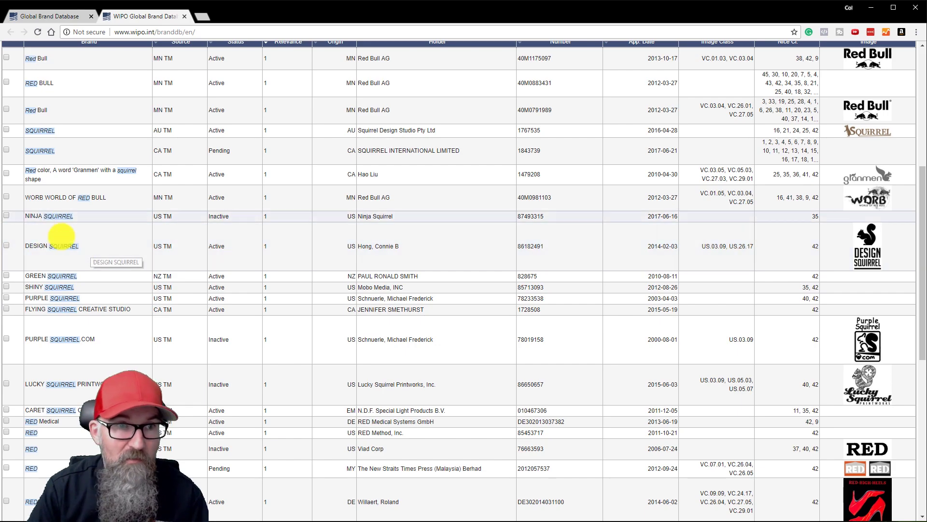
scroll(97, 331, down, 4)
scroll(97, 335, up, 8)
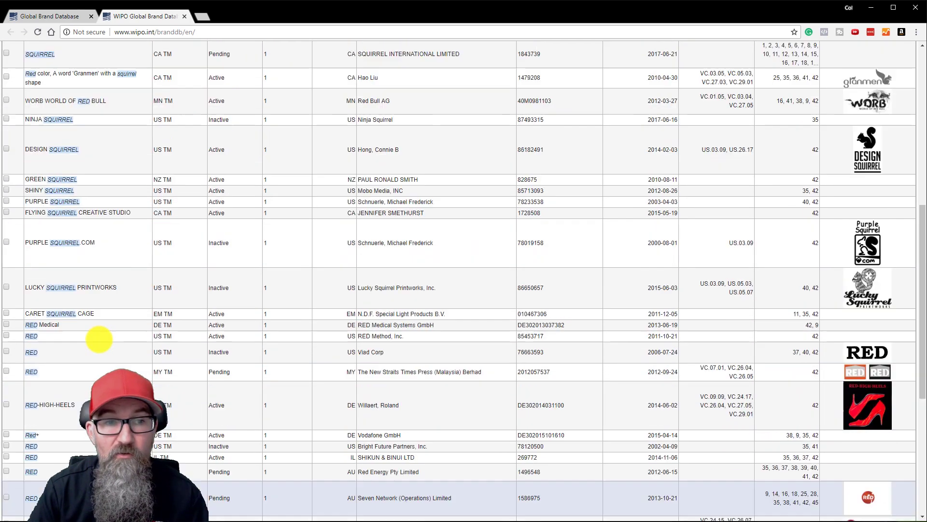
scroll(98, 334, up, 1)
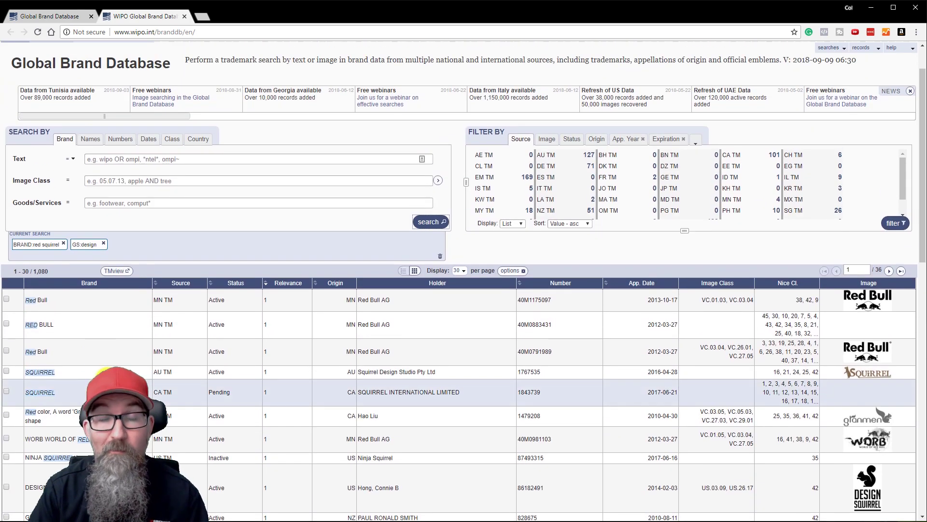
scroll(162, 342, up, 1)
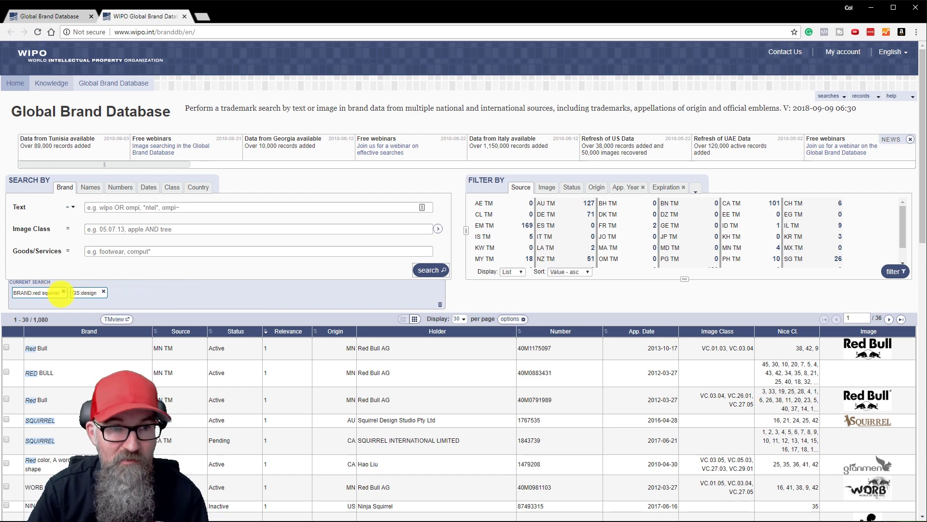
- Remove the brand and goods/services criteria and search by image class VC.03.05.03 (Squirrels) instead
click(103, 291)
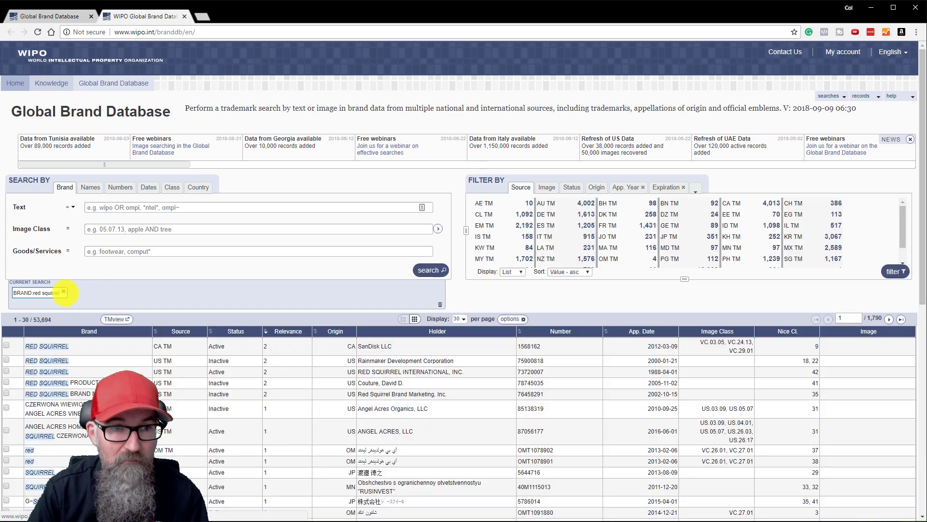
click(63, 291)
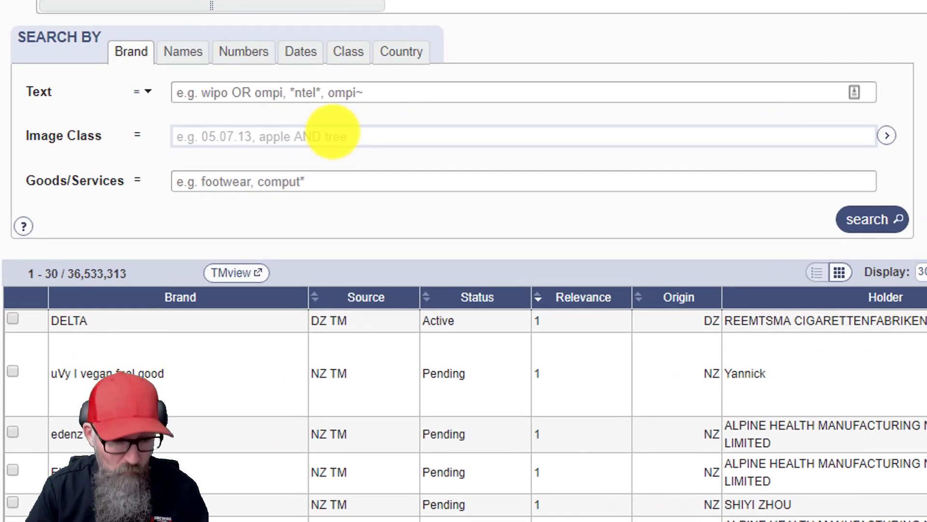
click(269, 168)
text(squirrel)
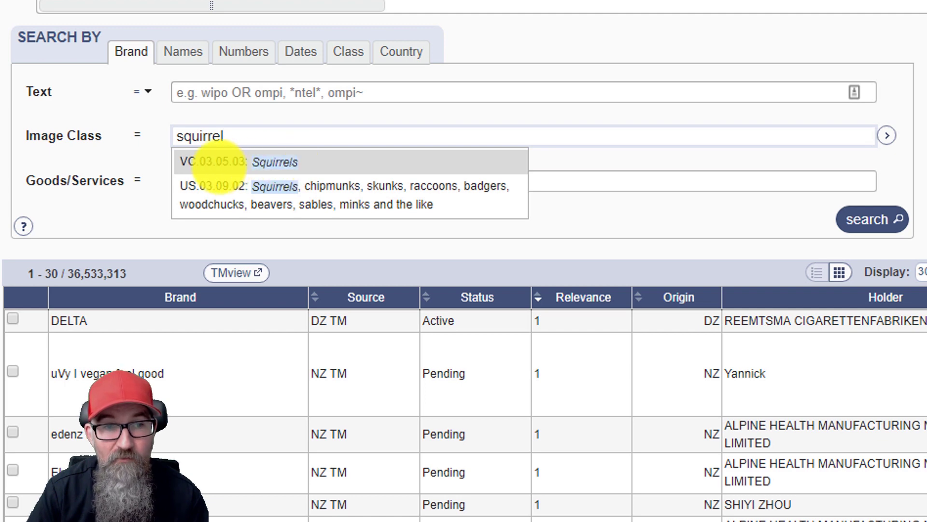
click(270, 159)
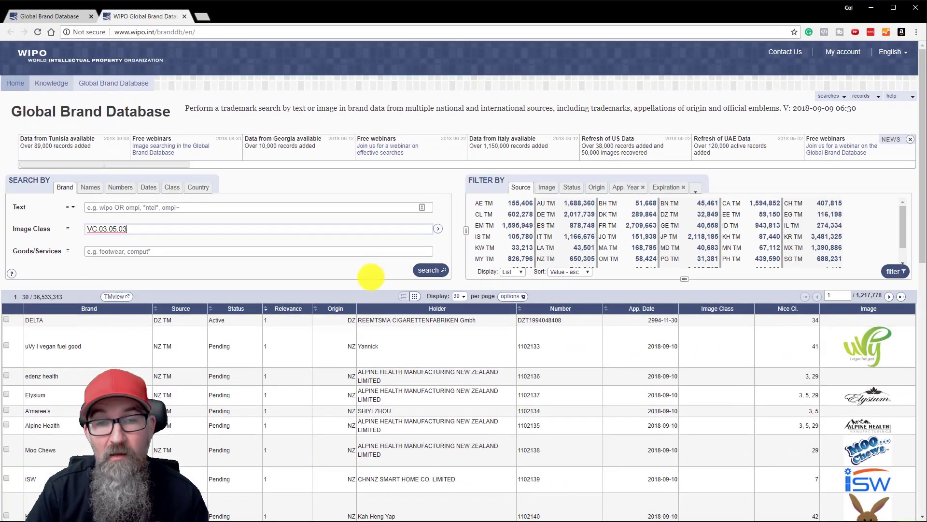
click(431, 270)
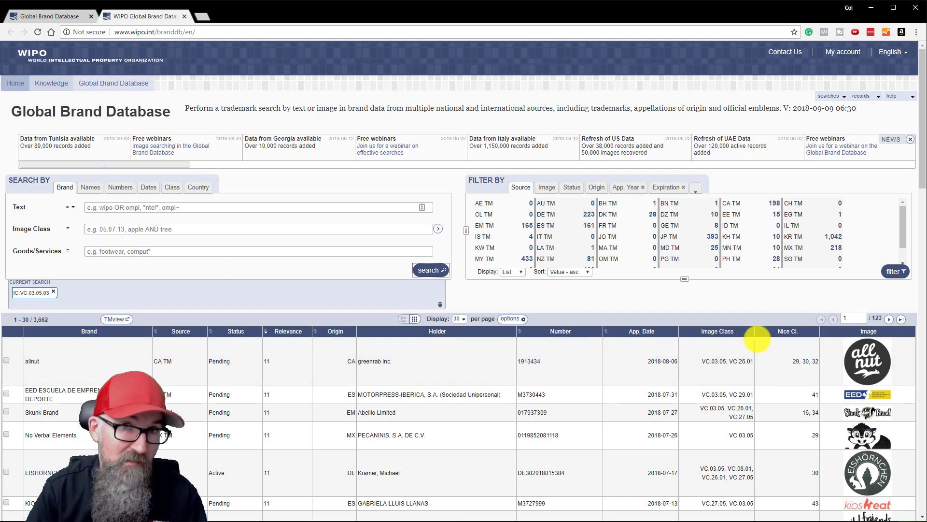
- Examine the squirrel trademark images across the first three result pages, and return to the search form
scroll(655, 342, down, 2)
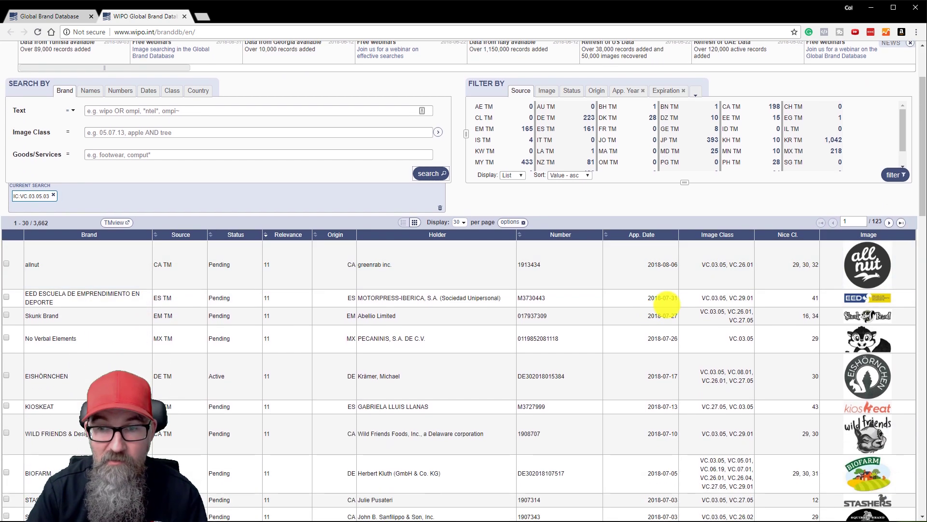
scroll(853, 297, down, 6)
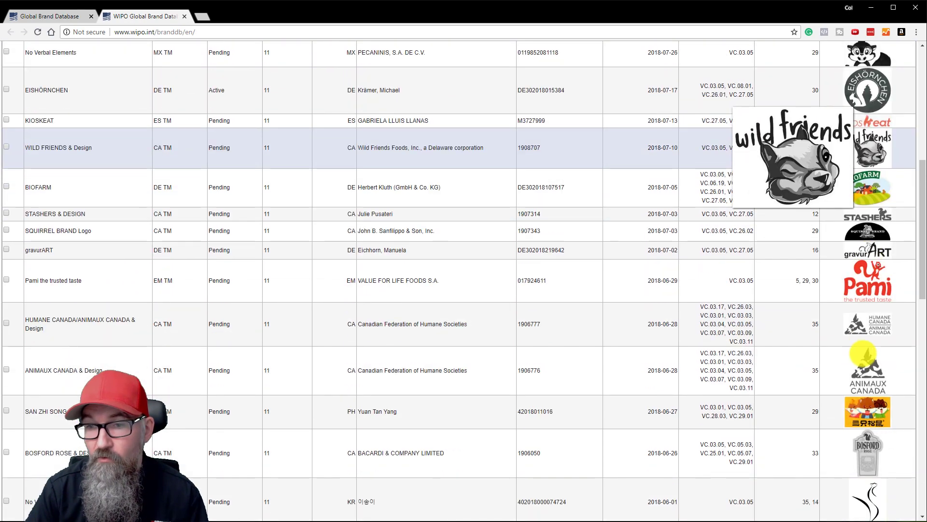
scroll(863, 354, down, 9)
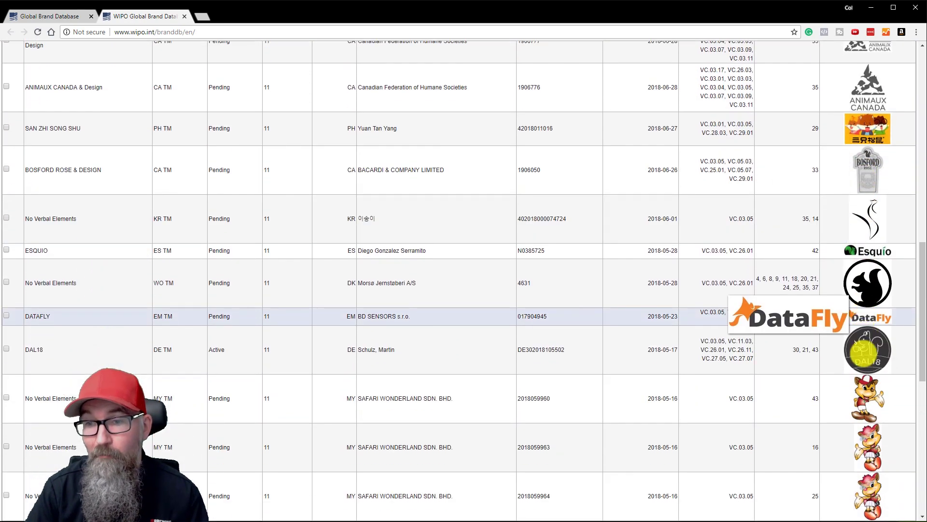
scroll(867, 355, down, 6)
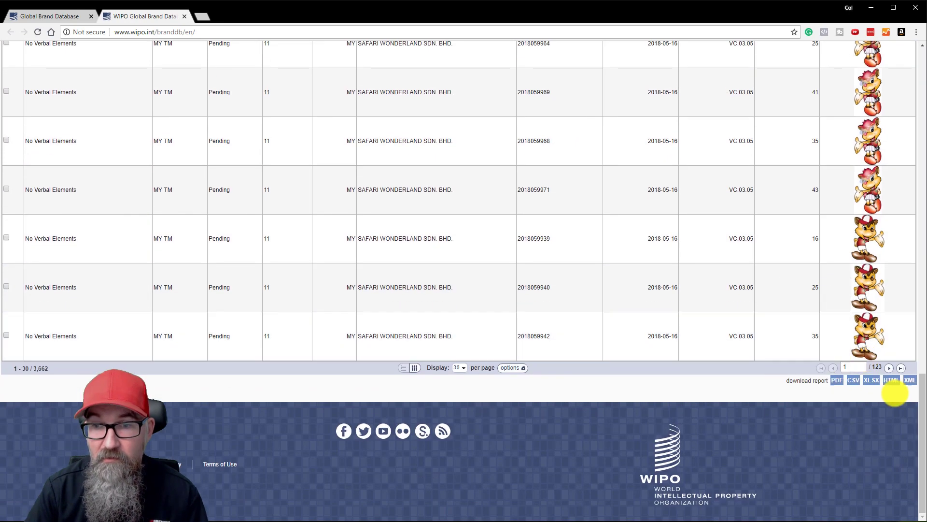
click(889, 368)
scroll(886, 362, down, 10)
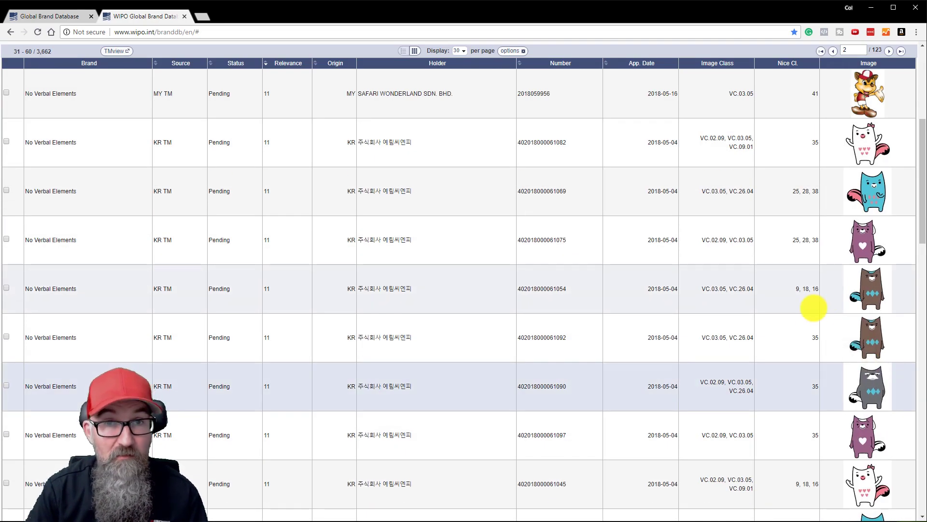
scroll(882, 305, down, 3)
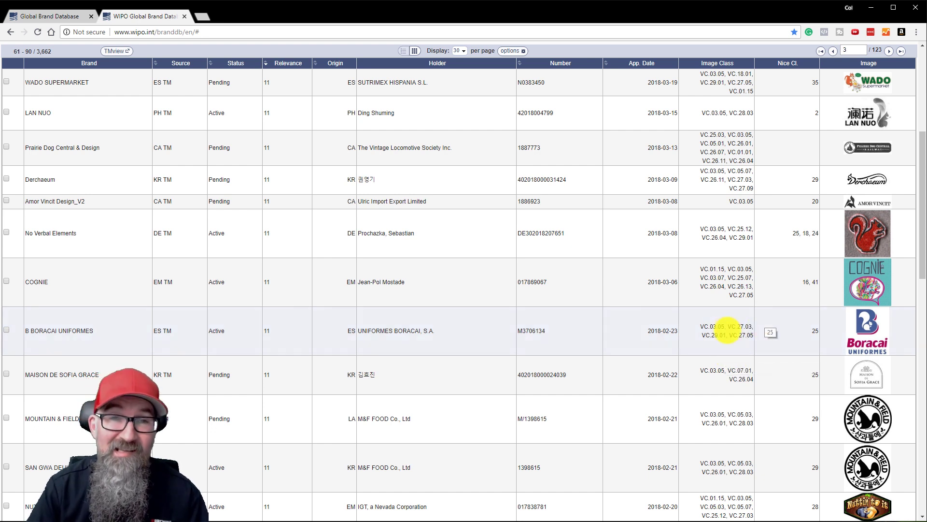
scroll(655, 336, up, 3)
scroll(656, 337, up, 3)
click(428, 270)
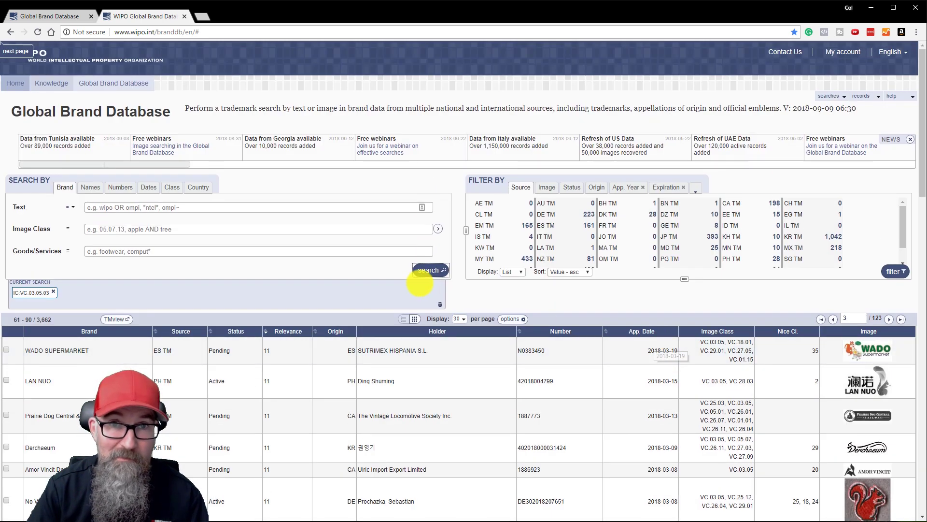